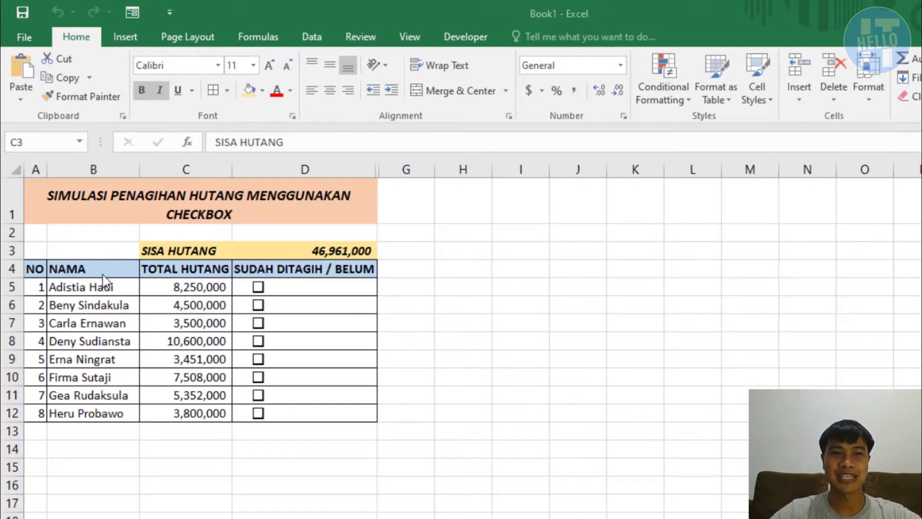
Highlight the debtor names, their debt amounts and the SISA HUTANG label
left_click(86, 267)
left_click_drag(166, 293, 190, 395)
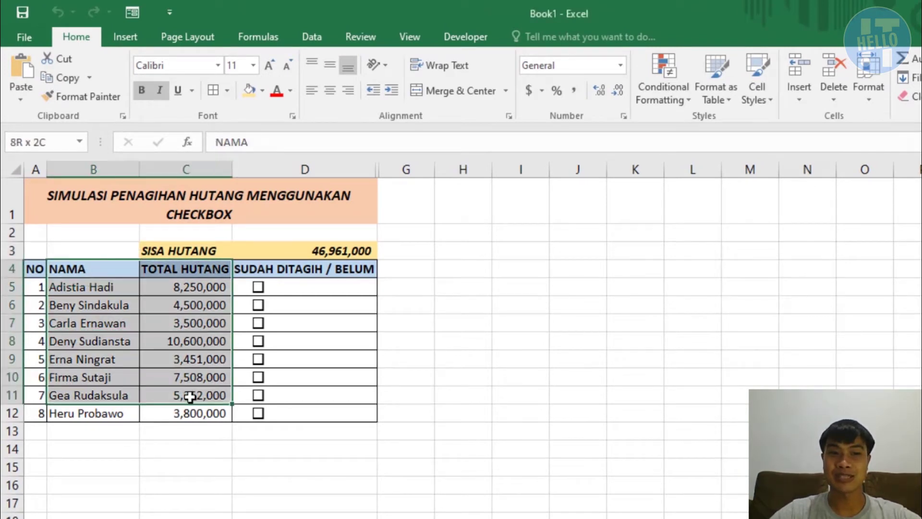
left_click(201, 243)
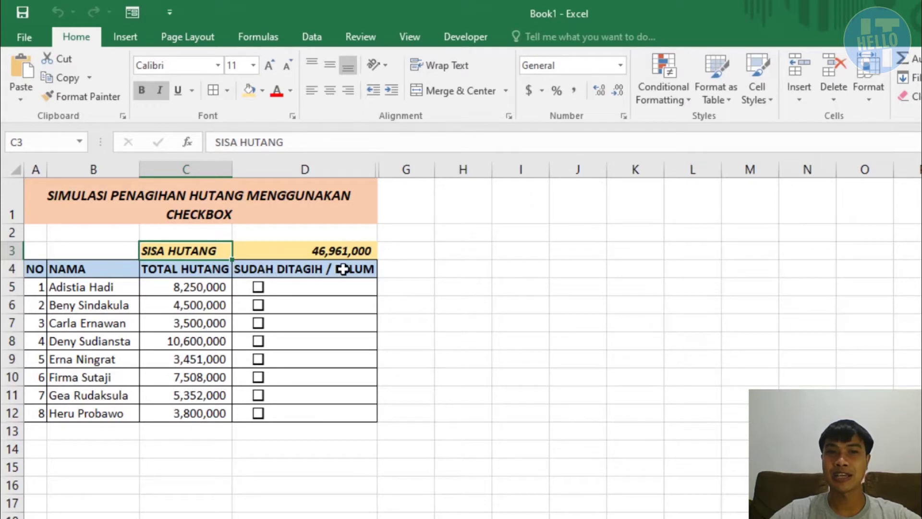
Tick the checkboxes for rows 5, 6, 7, 9, 10 and 11, dropping D3 to 14,400,000
left_click(260, 290)
left_click(261, 306)
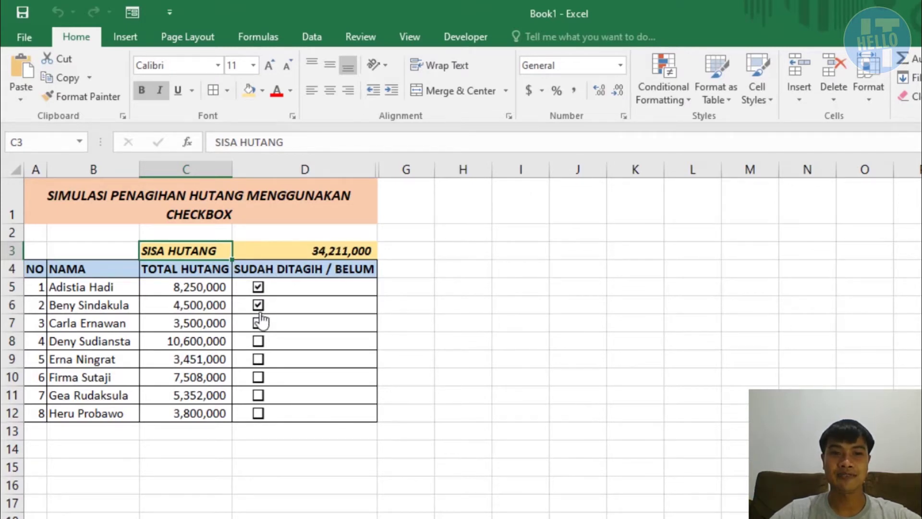
left_click(259, 323)
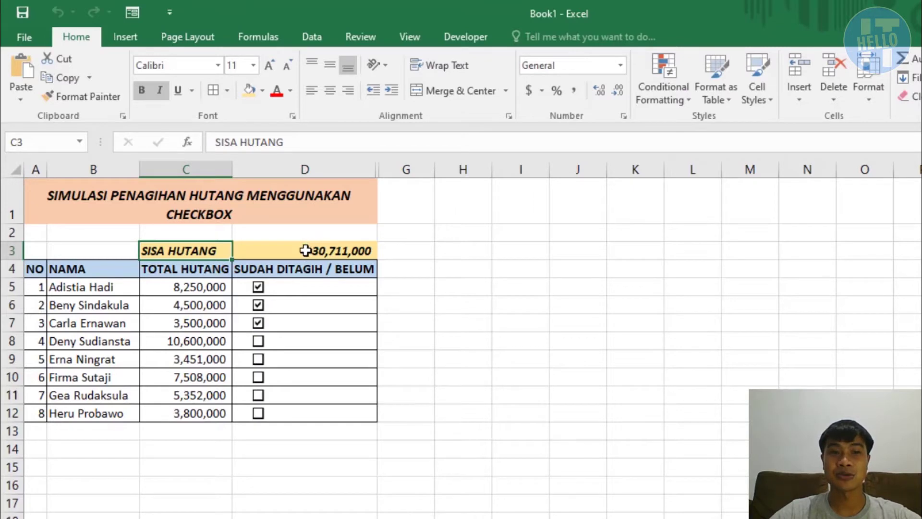
left_click(305, 251)
left_click(258, 360)
left_click(258, 377)
left_click(258, 396)
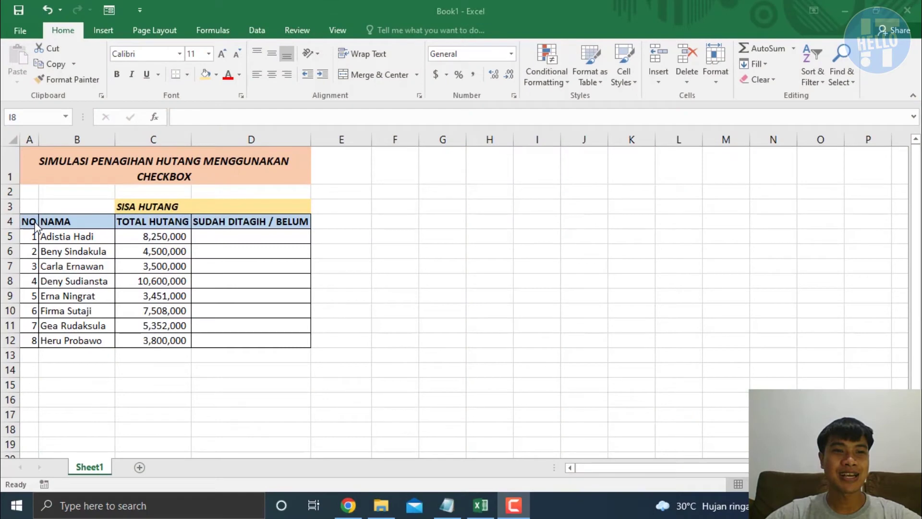
Enable the Developer tab through Options > Customize Ribbon
left_click_drag(36, 228, 201, 334)
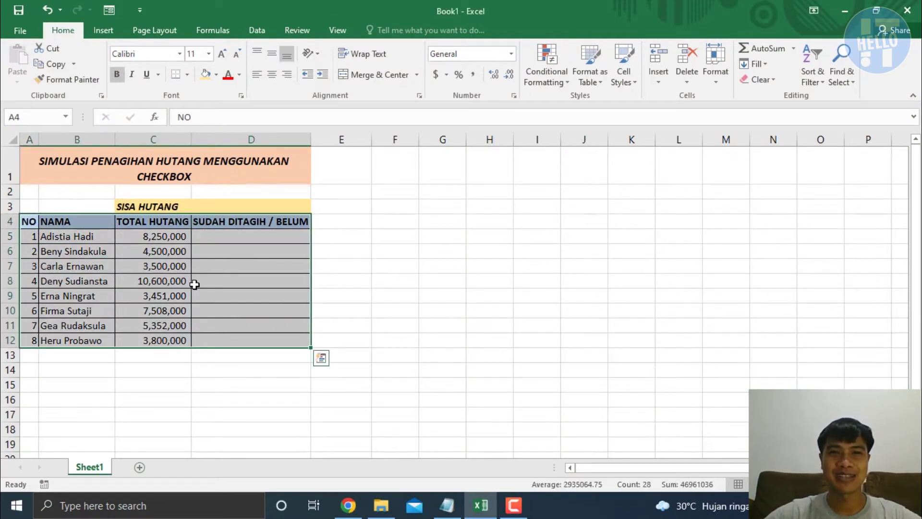
left_click(354, 219)
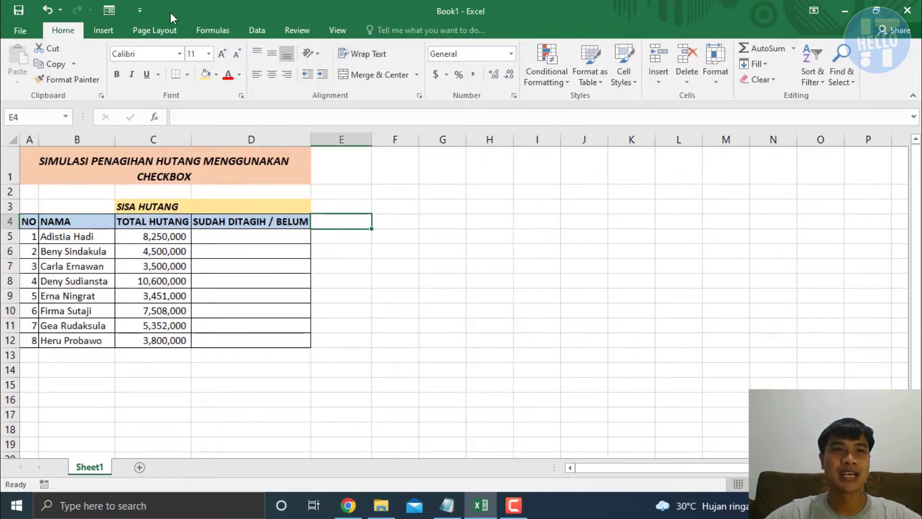
left_click(143, 11)
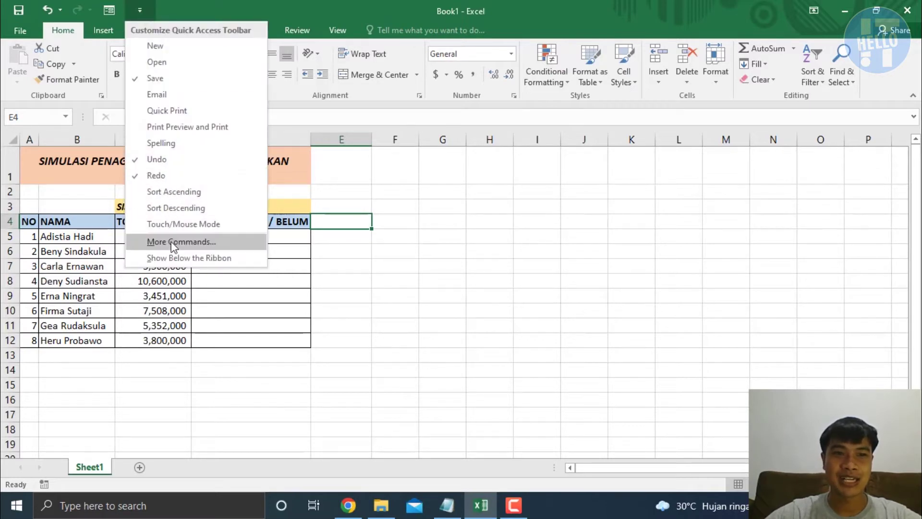
left_click(172, 242)
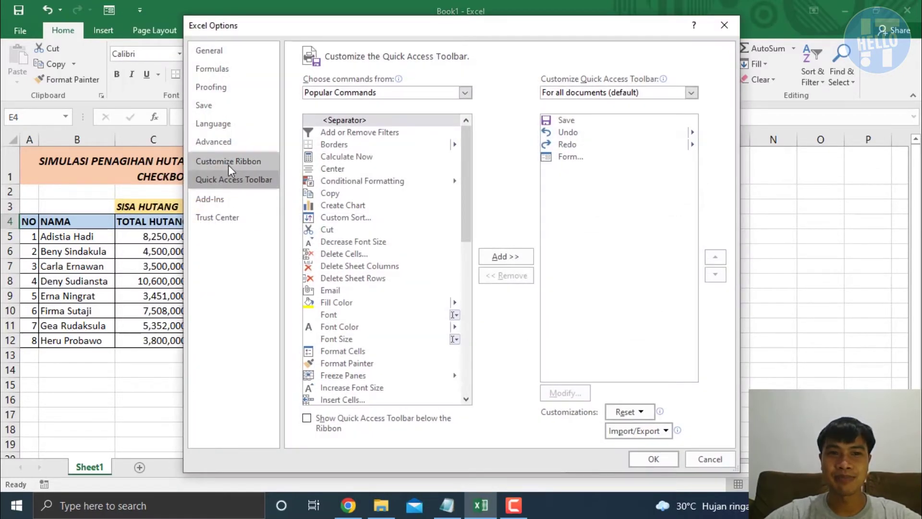
left_click(233, 162)
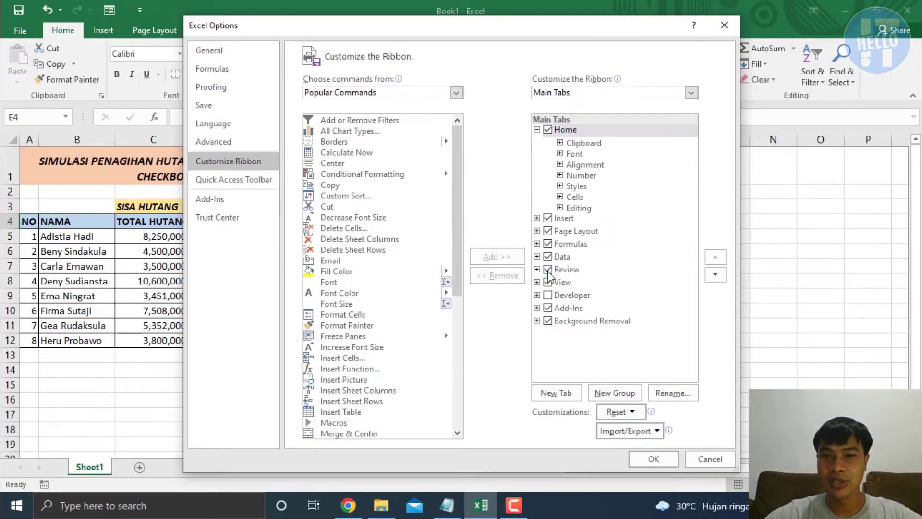
left_click(548, 296)
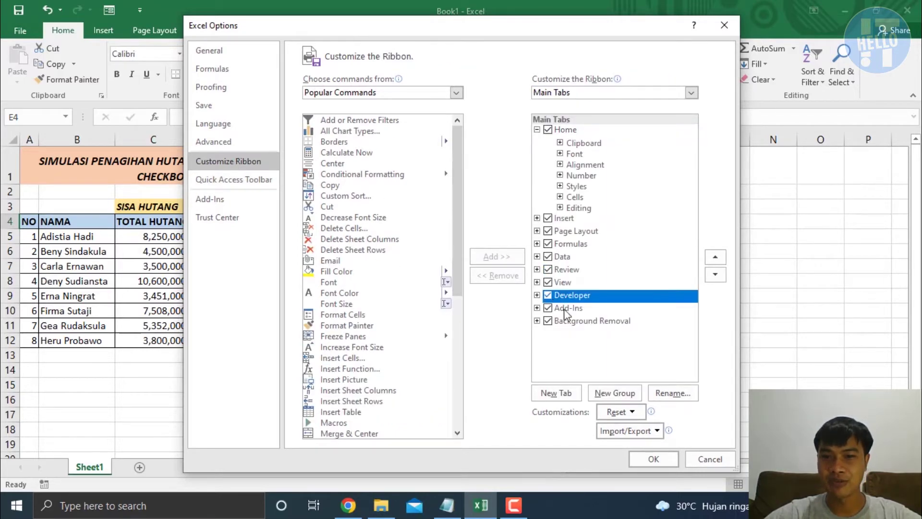
left_click(654, 460)
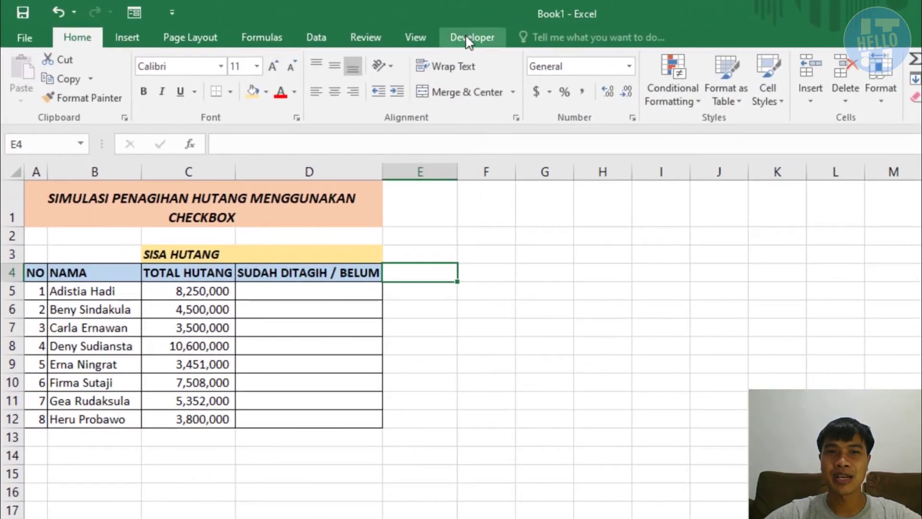
Insert a Form Controls check box at cell D5
left_click(466, 39)
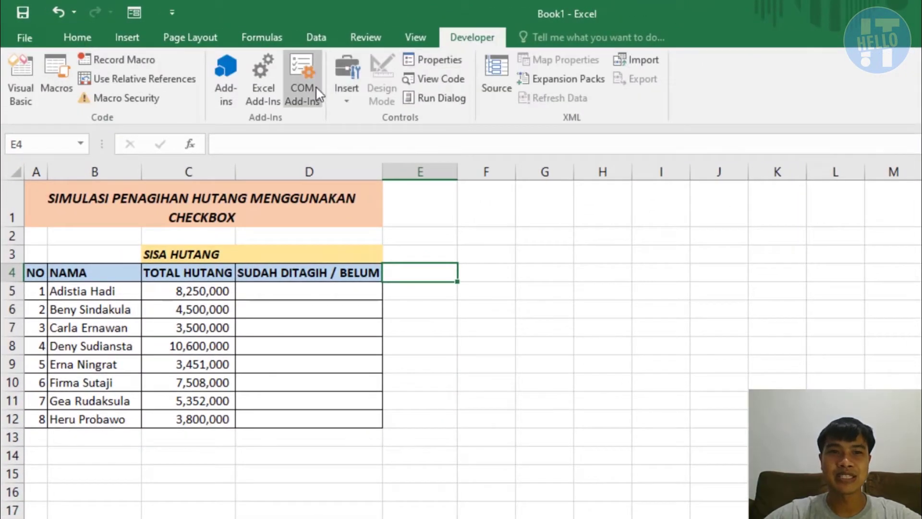
left_click(348, 103)
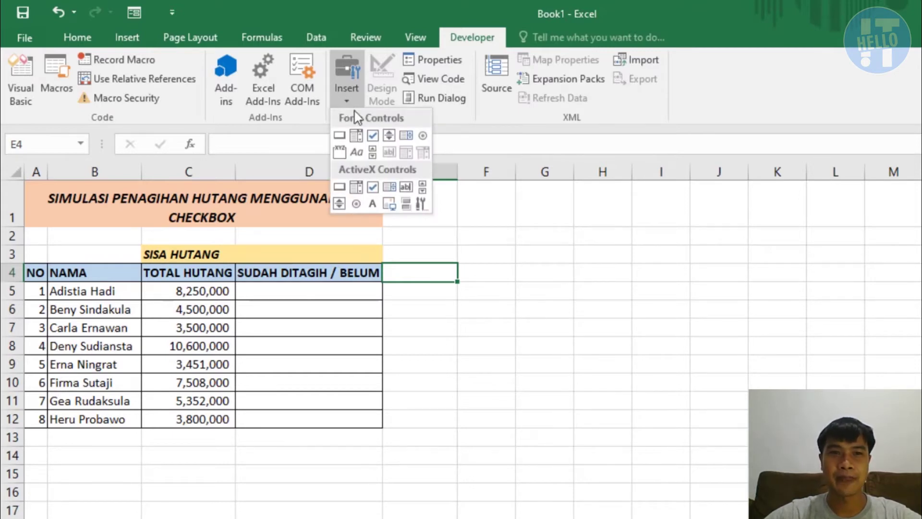
left_click(373, 136)
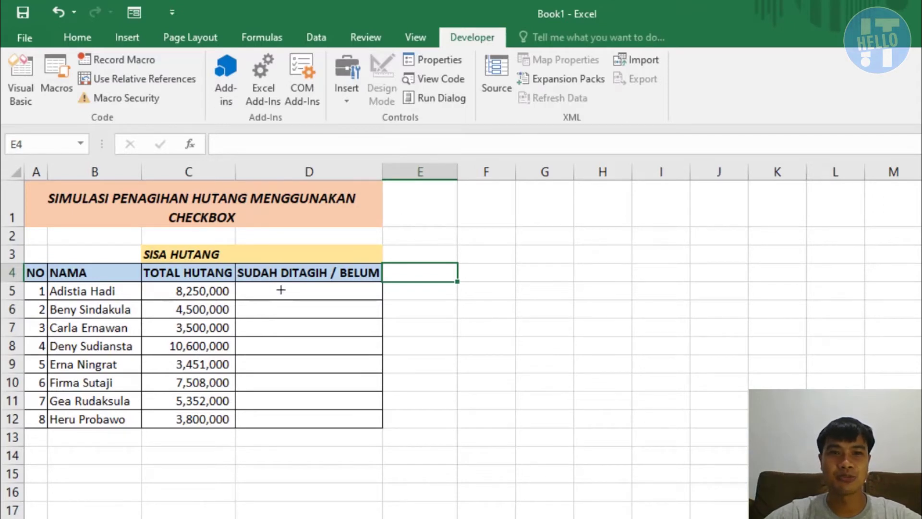
left_click(281, 290)
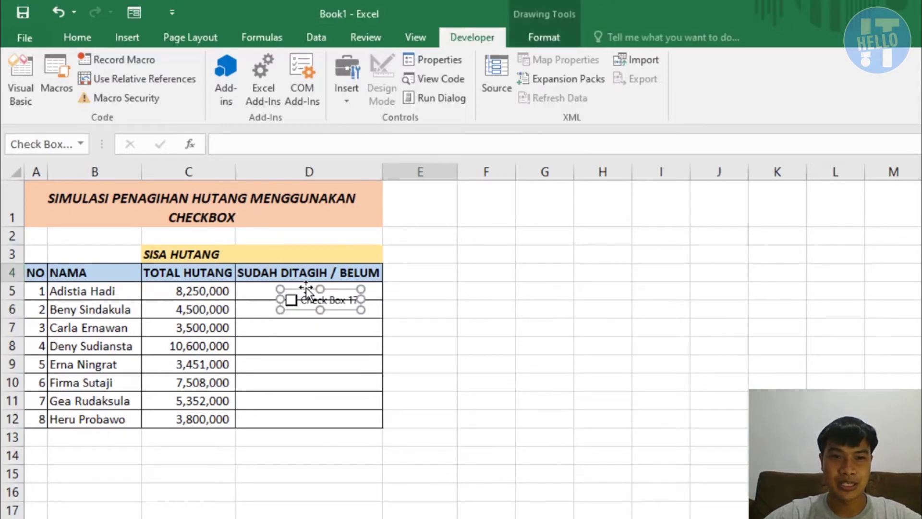
Move the checkbox into D5, delete its caption and shrink the frame to the box
left_click_drag(307, 287, 312, 278)
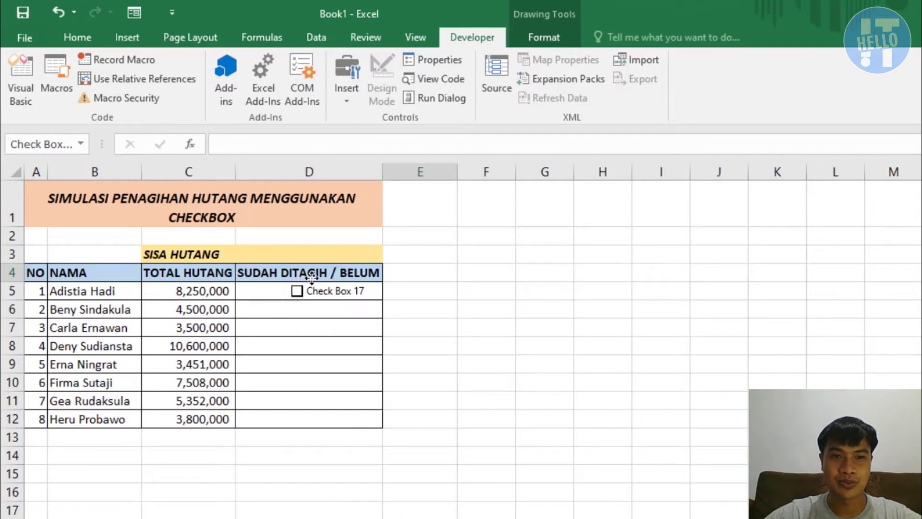
left_click_drag(312, 278, 315, 277)
left_click(310, 285)
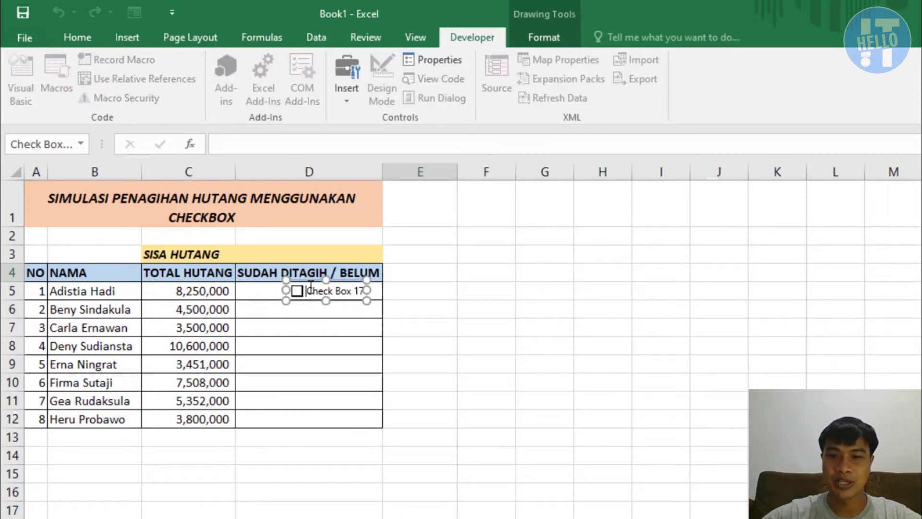
key("Delete")
key("Delete")
key("Delete")
key("Delete")
key("Delete")
key("Delete")
key("Delete")
key("Delete")
key("Delete")
key("Delete")
key("Delete")
key("Delete")
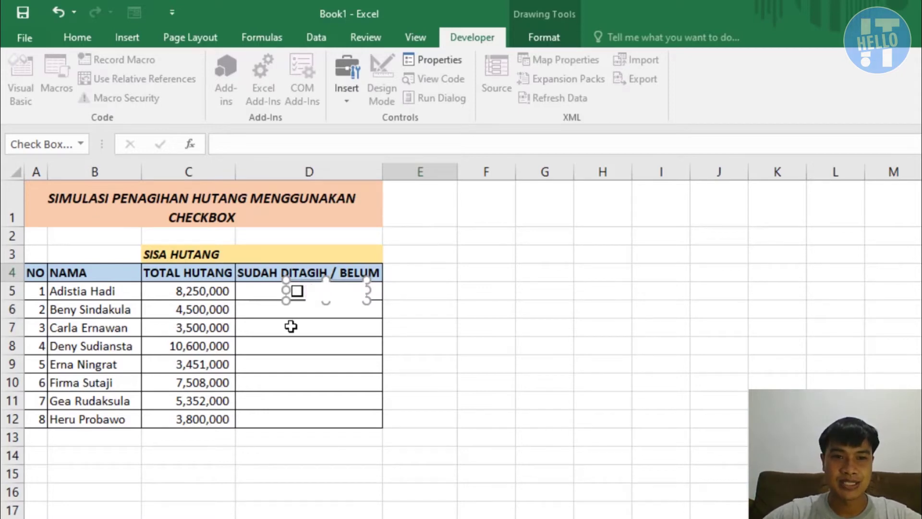
left_click_drag(368, 291, 327, 291)
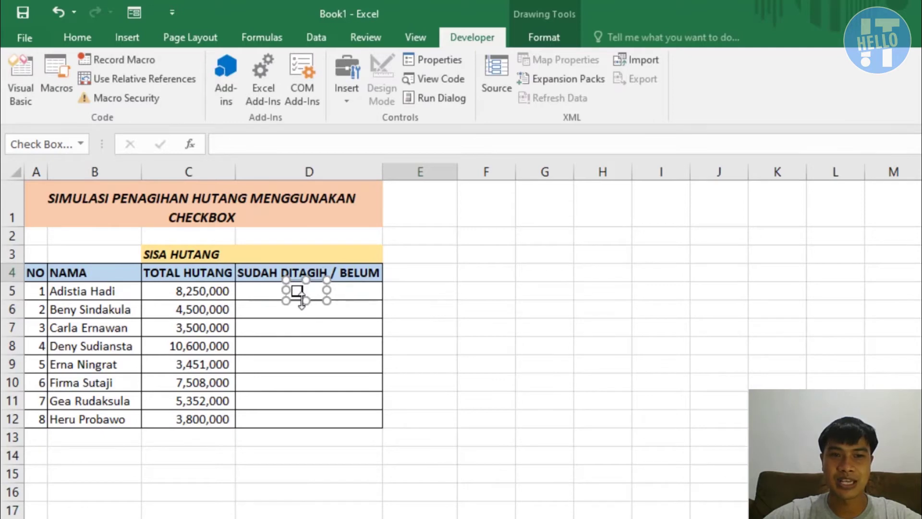
left_click(356, 295)
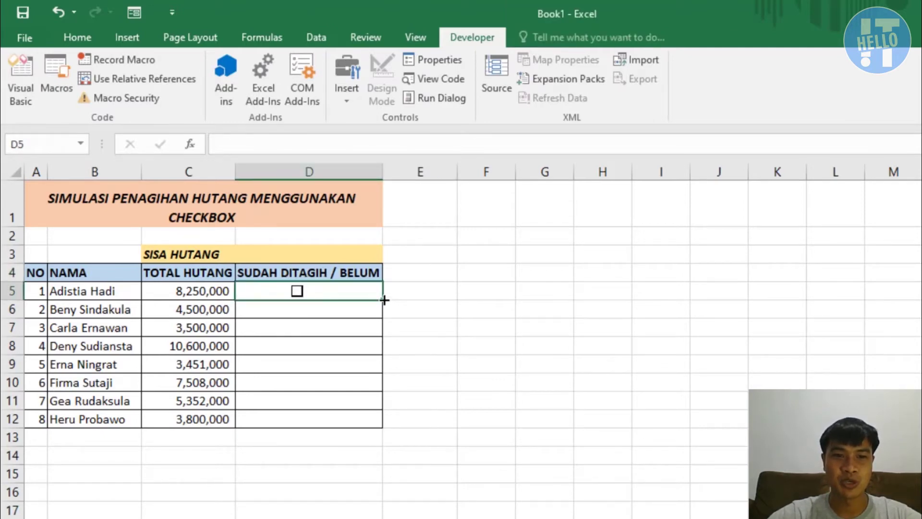
Fill the D5 checkbox down through D12 so each debtor row has one
left_click_drag(384, 300, 383, 424)
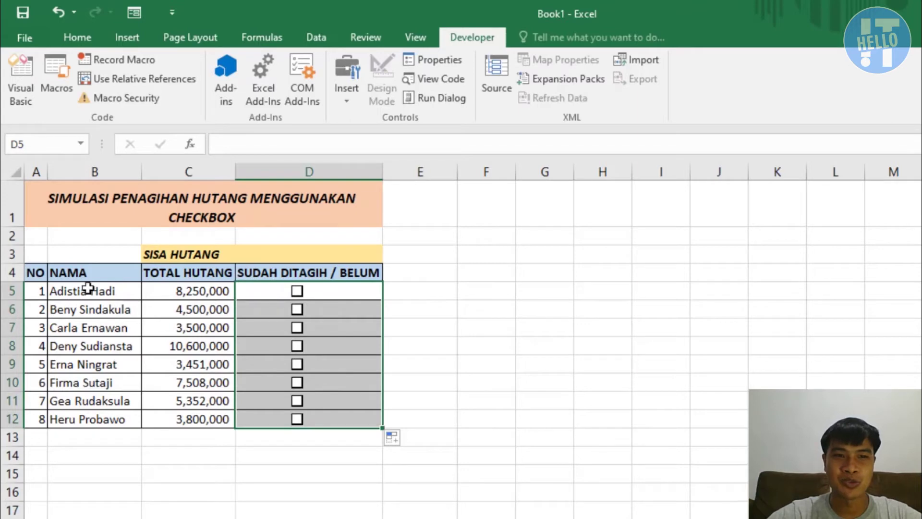
left_click(433, 380)
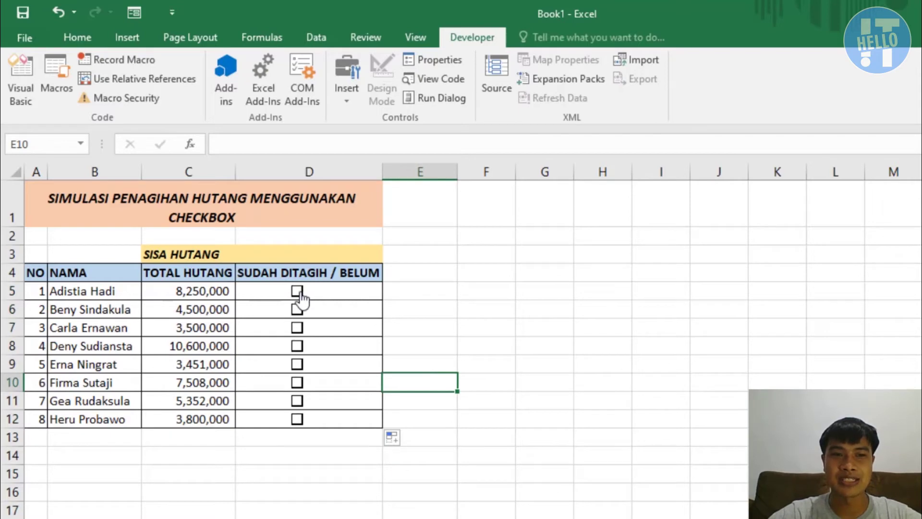
left_click(421, 288)
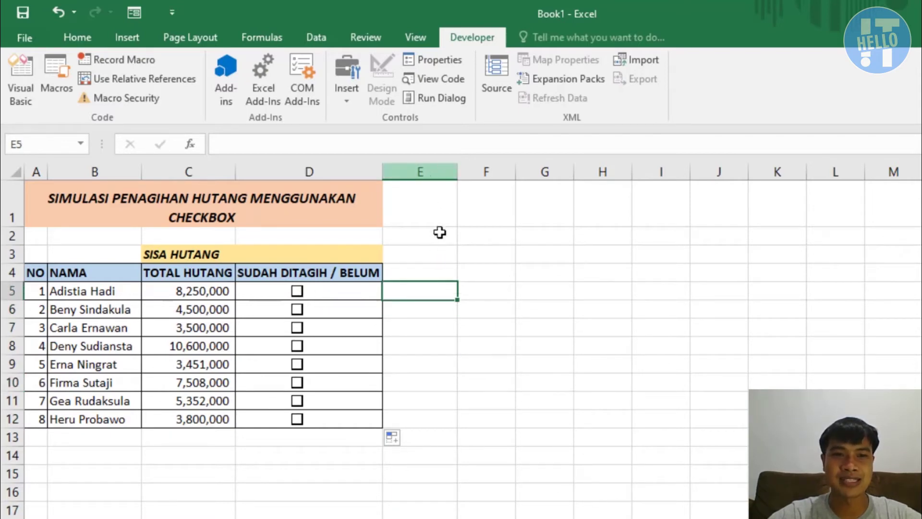
Set the D5 and D6 checkboxes to Checked, linked to E5 and E6
right_click(306, 296)
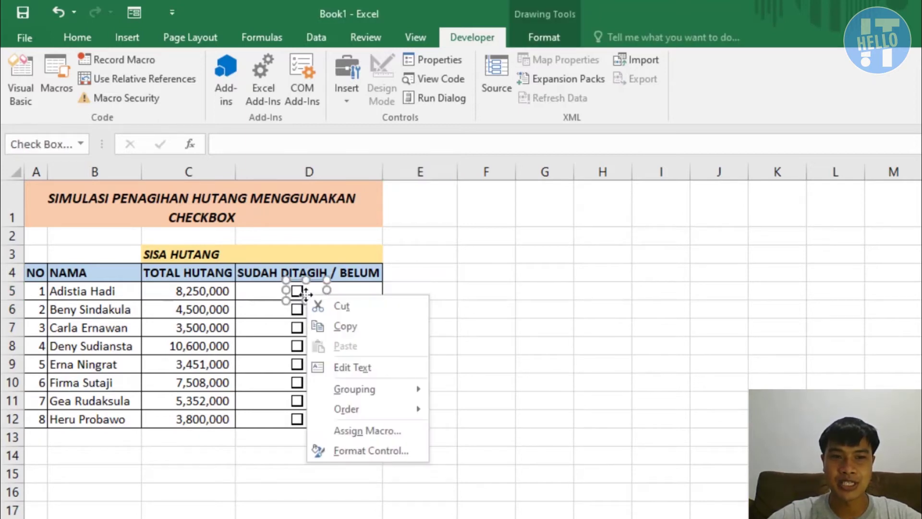
left_click(380, 452)
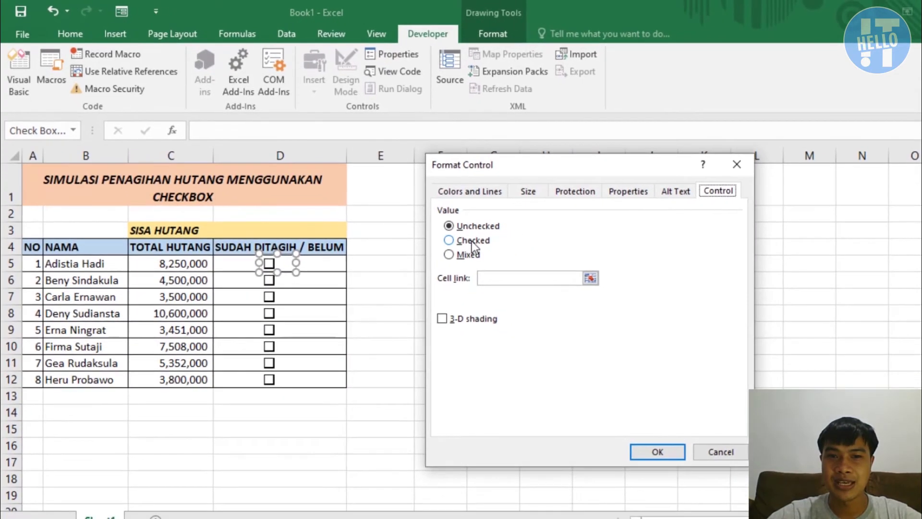
left_click(480, 245)
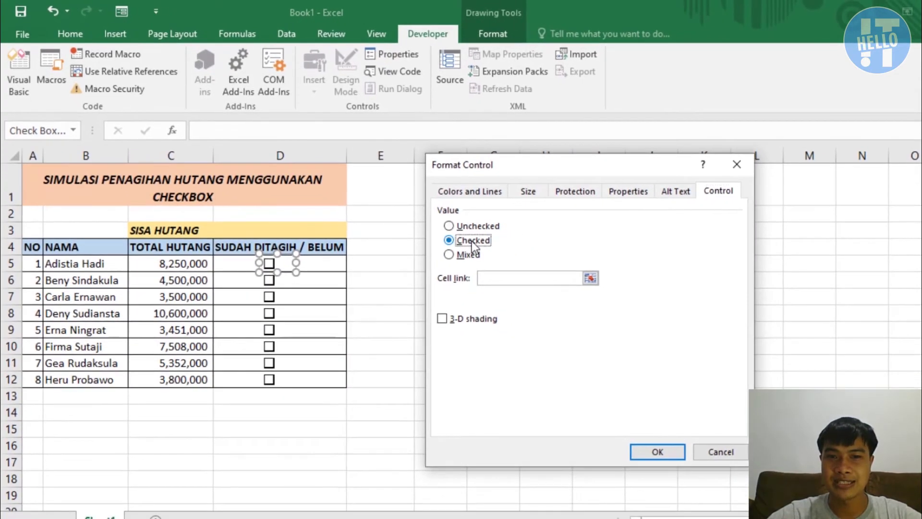
left_click(561, 279)
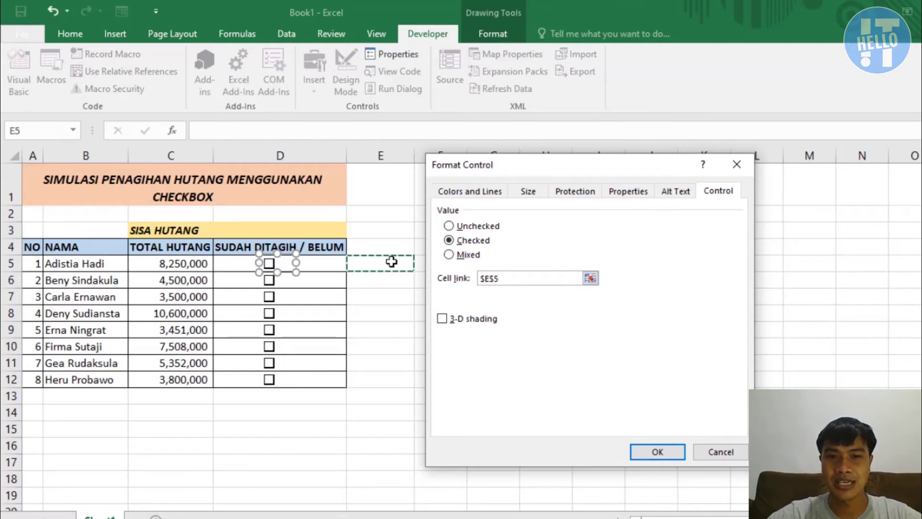
left_click(652, 453)
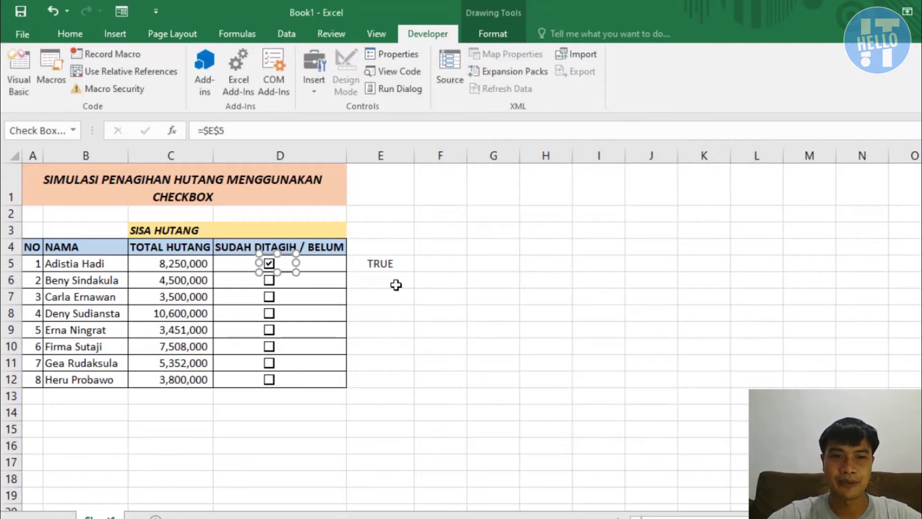
right_click(283, 279)
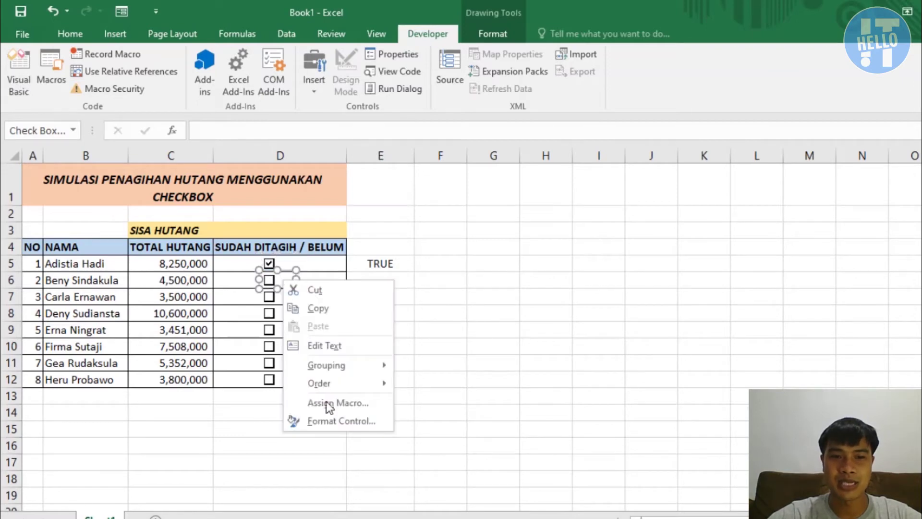
left_click(356, 422)
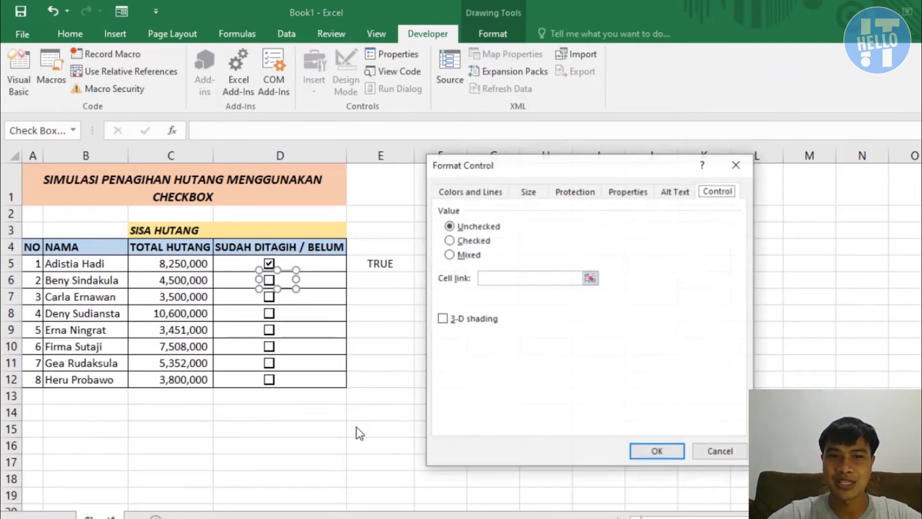
left_click(471, 240)
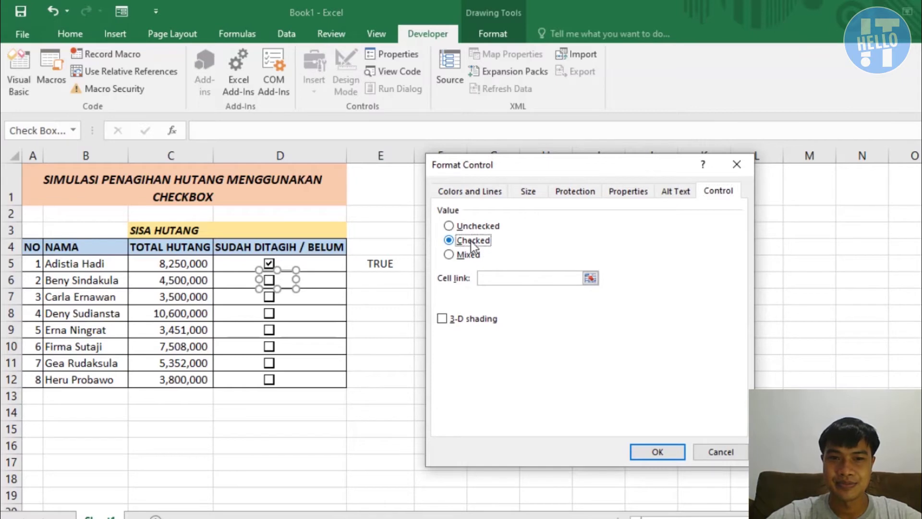
left_click(413, 276)
key("Return")
Set the D7 and D8 checkboxes to Checked, linked to E7 and E8
right_click(282, 296)
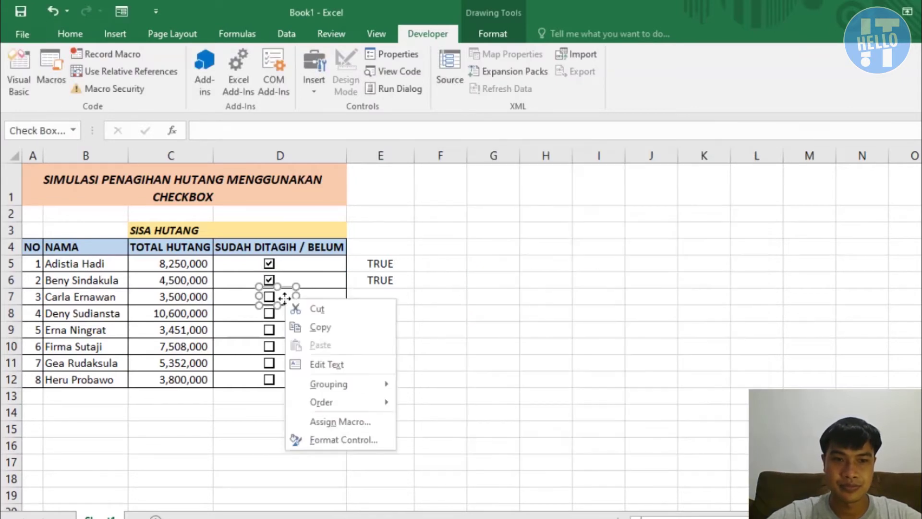
left_click(339, 439)
left_click(441, 238)
left_click(381, 295)
left_click(654, 451)
right_click(284, 318)
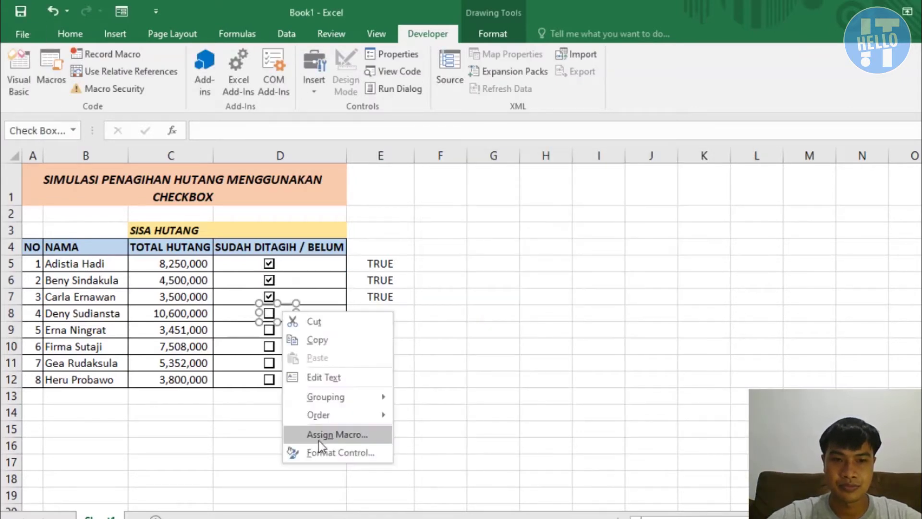
left_click(335, 451)
left_click(447, 239)
left_click(535, 276)
left_click(381, 313)
key("Return")
Set the D9 and D10 checkboxes to Checked, linked to E9 and E10
right_click(283, 330)
left_click(336, 454)
left_click(381, 329)
left_click(645, 451)
right_click(282, 346)
left_click(340, 486)
left_click(448, 240)
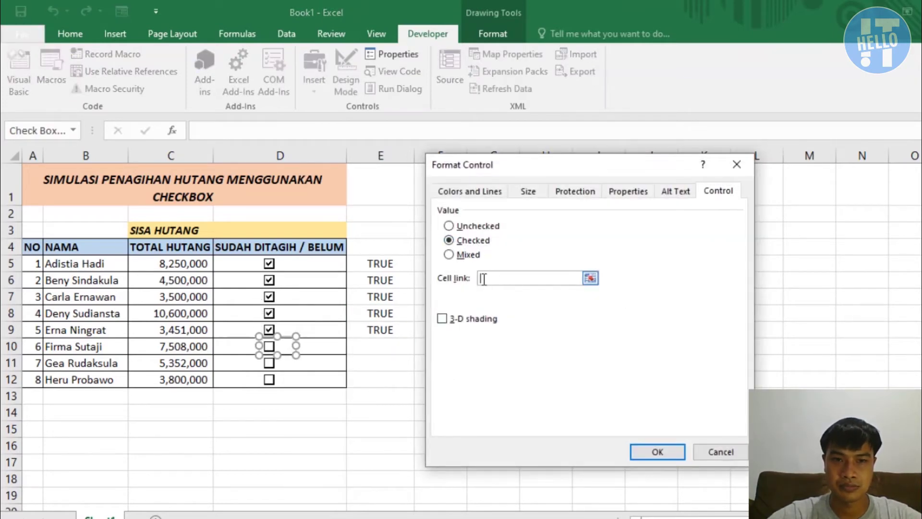
left_click(381, 346)
key("Return")
Set the D11 and D12 checkboxes to Checked, linked to E11 and E12
right_click(282, 363)
left_click(340, 505)
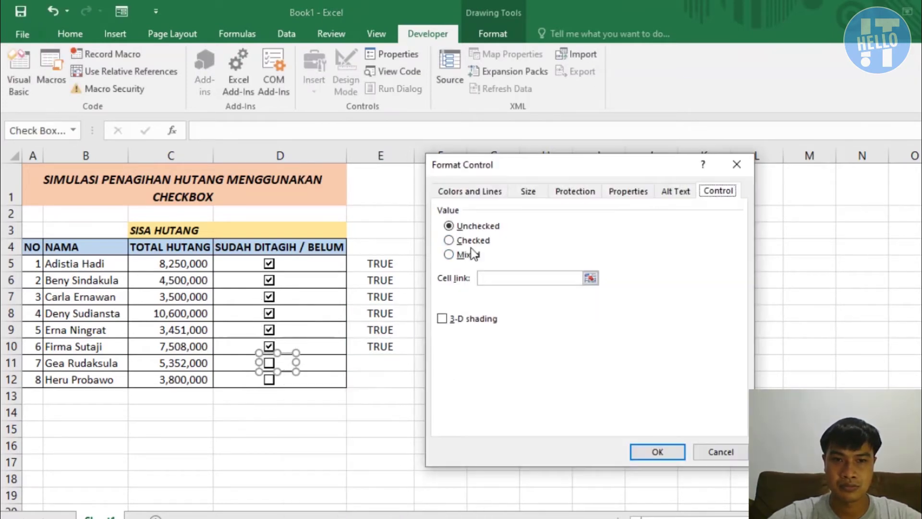
left_click(449, 239)
left_click(381, 362)
left_click(655, 452)
right_click(285, 380)
left_click(342, 514)
left_click(448, 240)
left_click(391, 377)
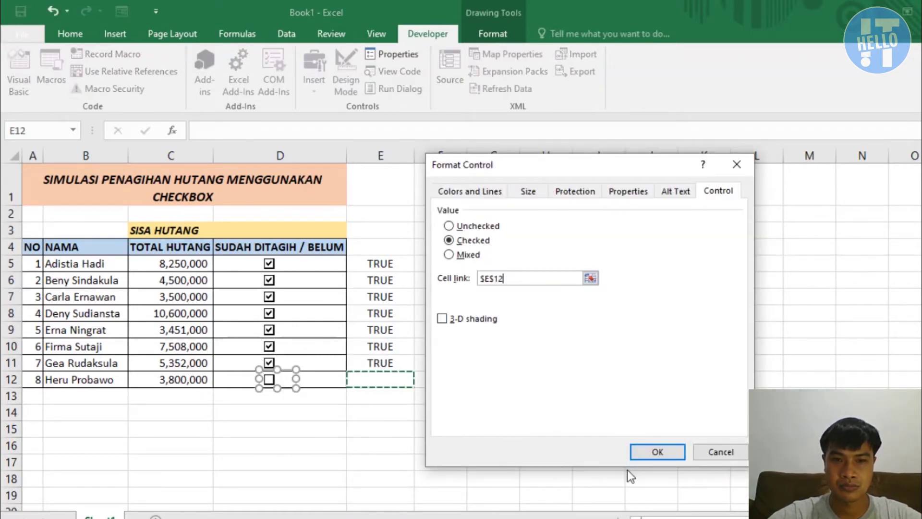
left_click(646, 451)
left_click(470, 356)
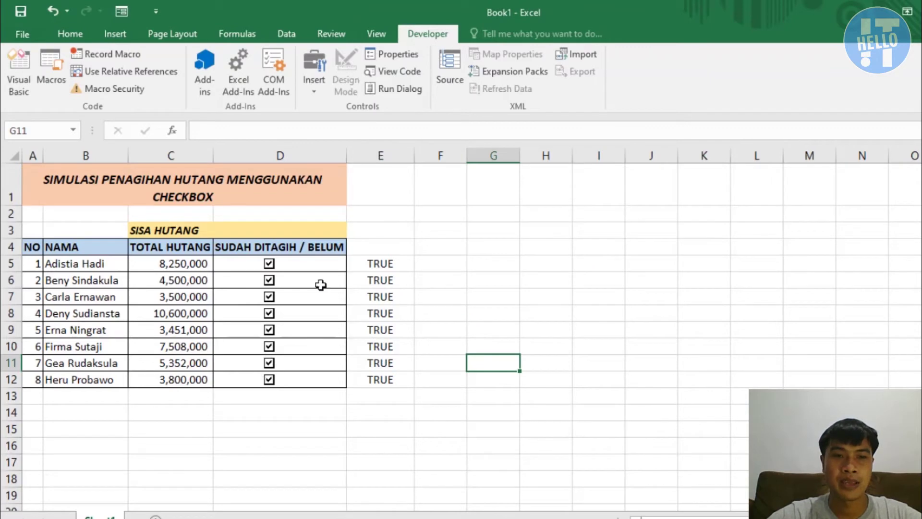
Untick the remaining checkboxes so E5:E12 read FALSE, then select C5:C12
left_click(269, 264)
left_click(269, 281)
left_click(269, 281)
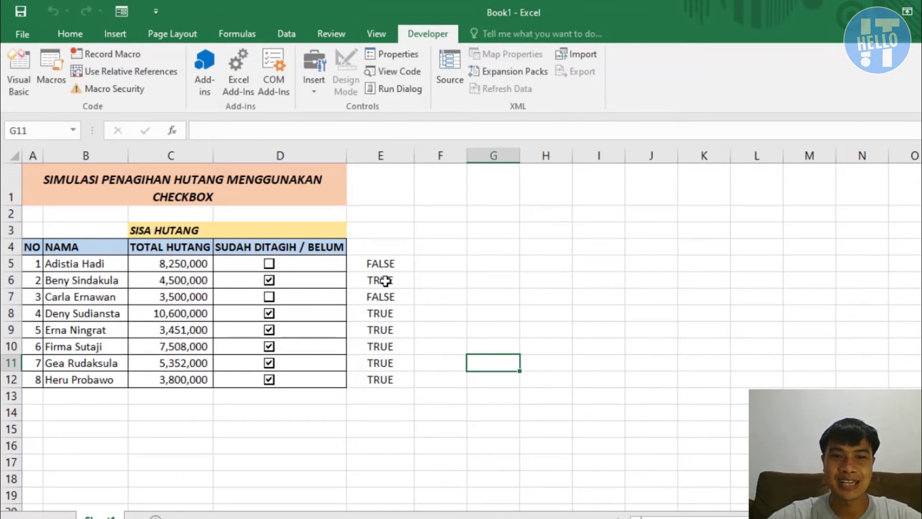
left_click(270, 313)
left_click(270, 330)
left_click(270, 347)
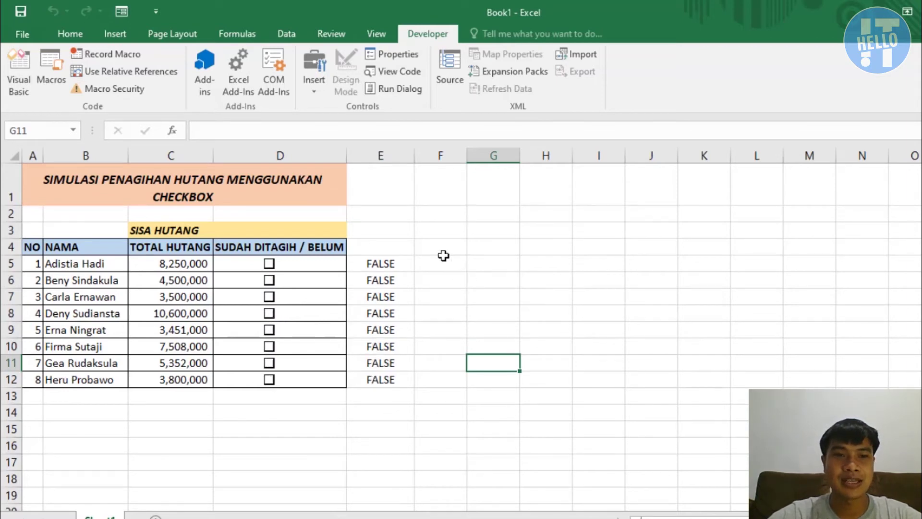
left_click_drag(160, 264, 169, 379)
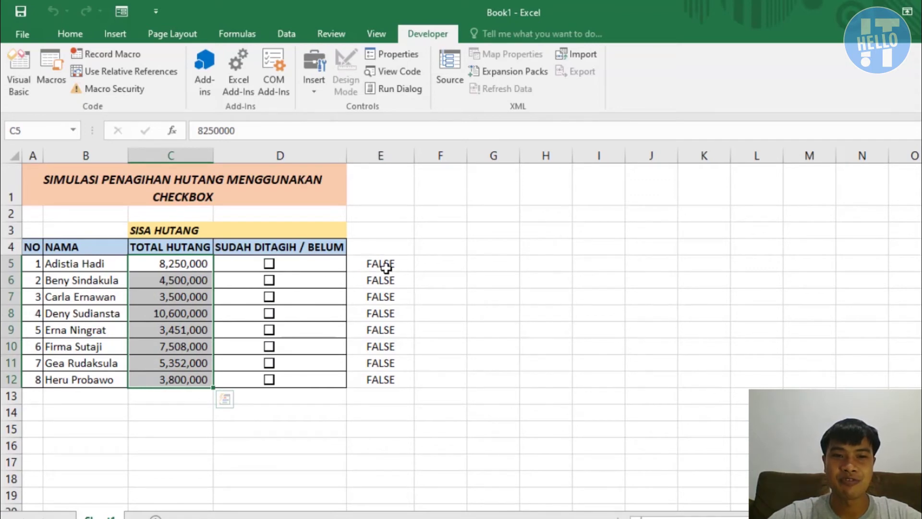
Enter =IF(E5=FALSE,C5,"") in F5, which displays 8250000
left_click(435, 265)
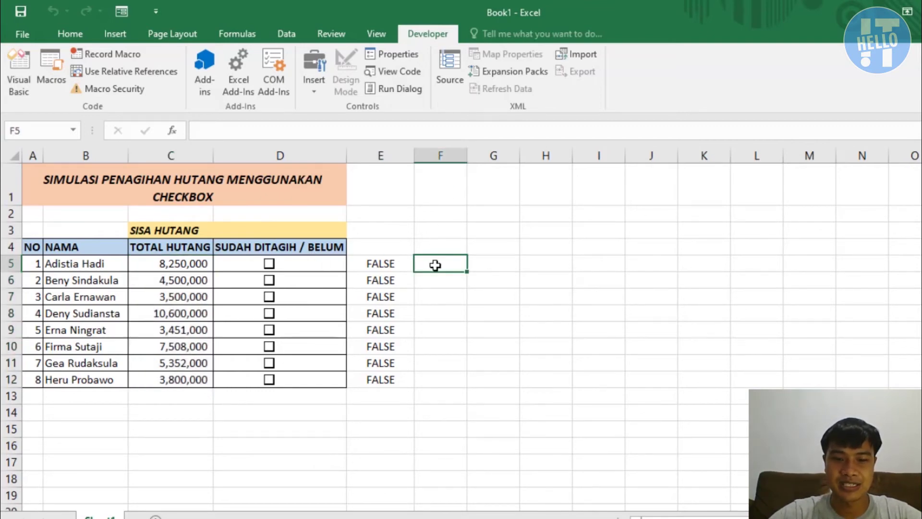
type("=if")
key("Tab")
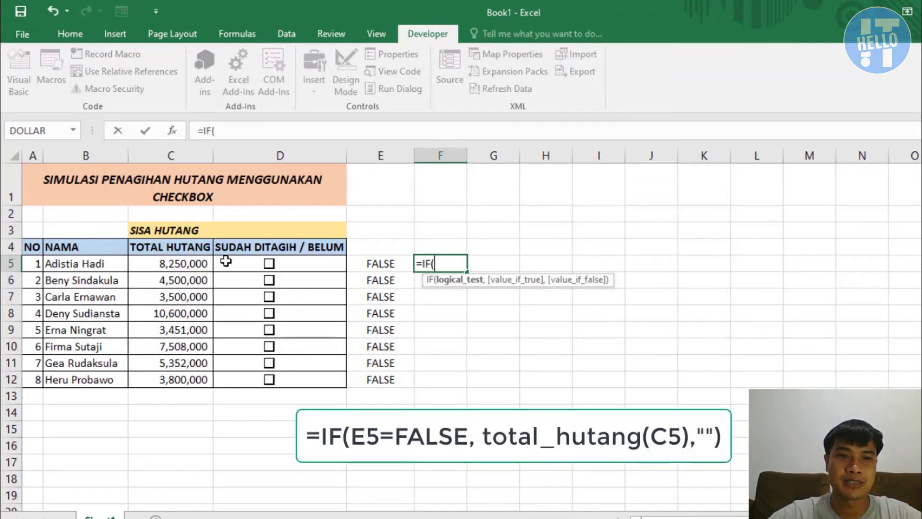
left_click(372, 268)
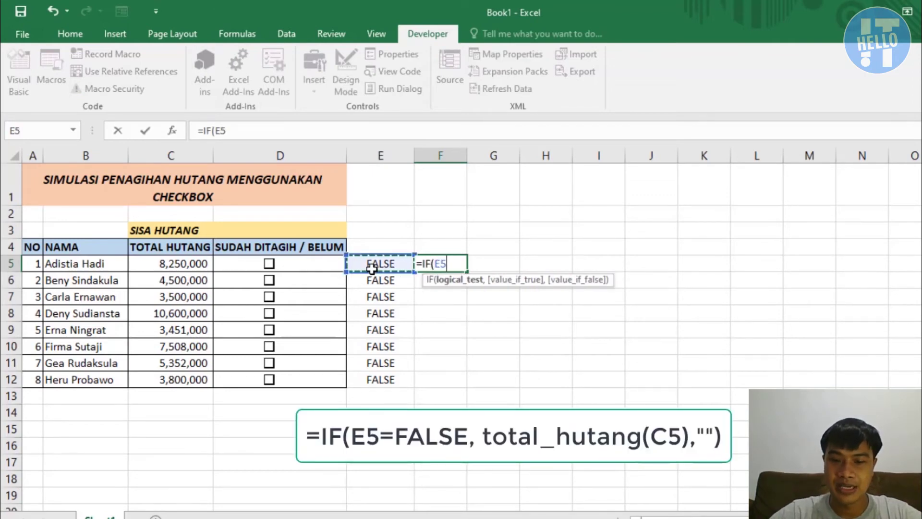
type("=FALSE,")
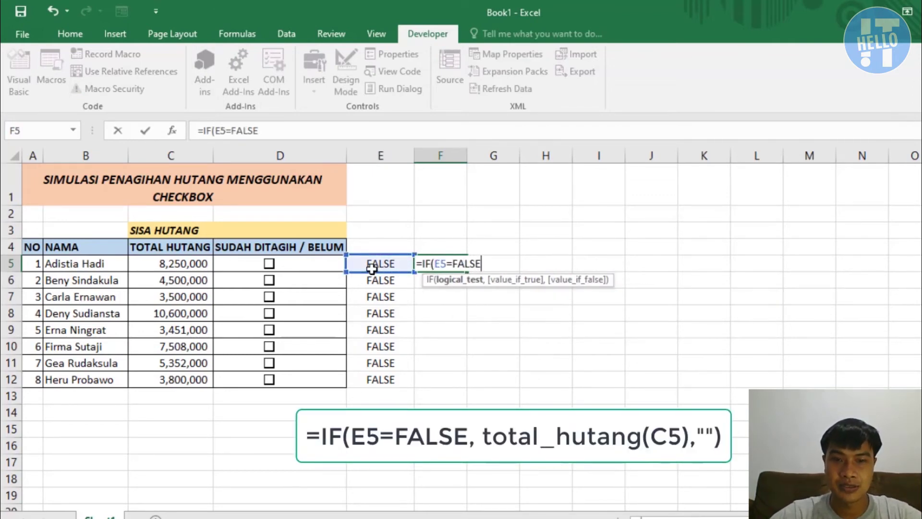
left_click(178, 259)
type(",")
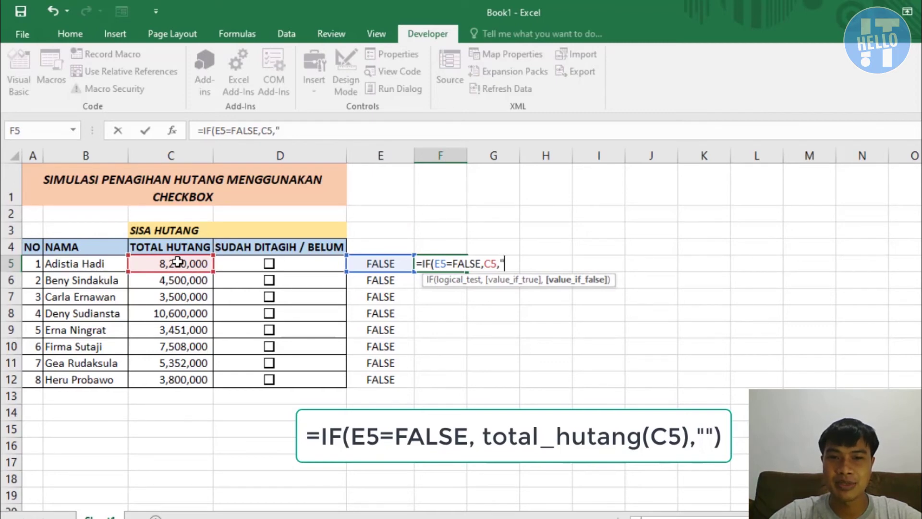
type(")")
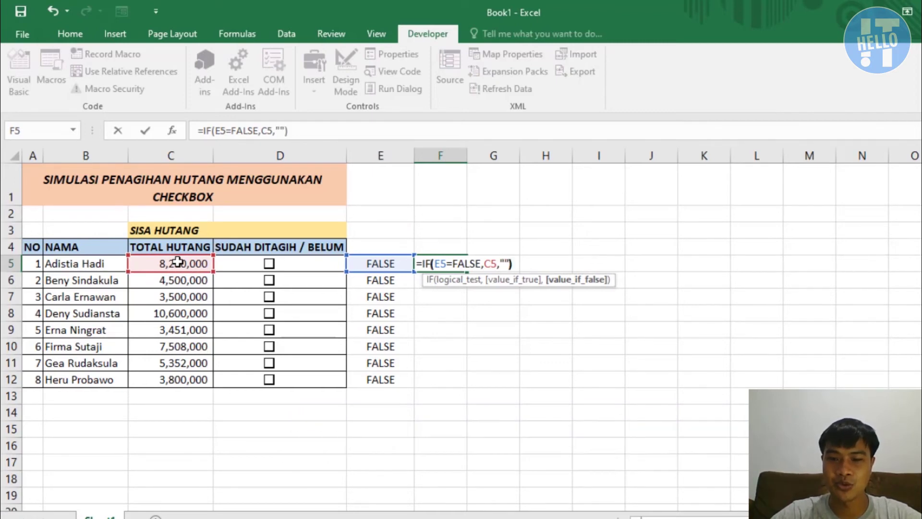
key("Return")
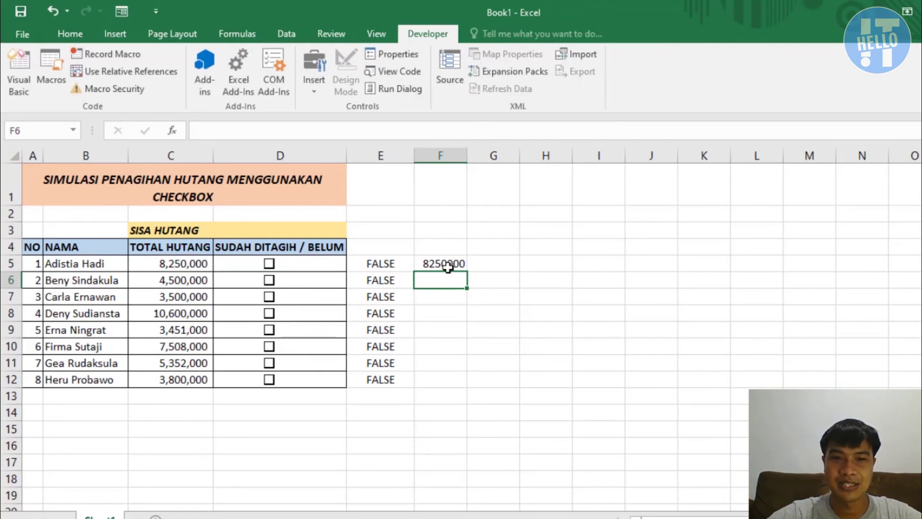
Fill the F5 formula down to F12 and tick rows 6–8 to test it
left_click(432, 264)
left_click_drag(466, 271, 469, 383)
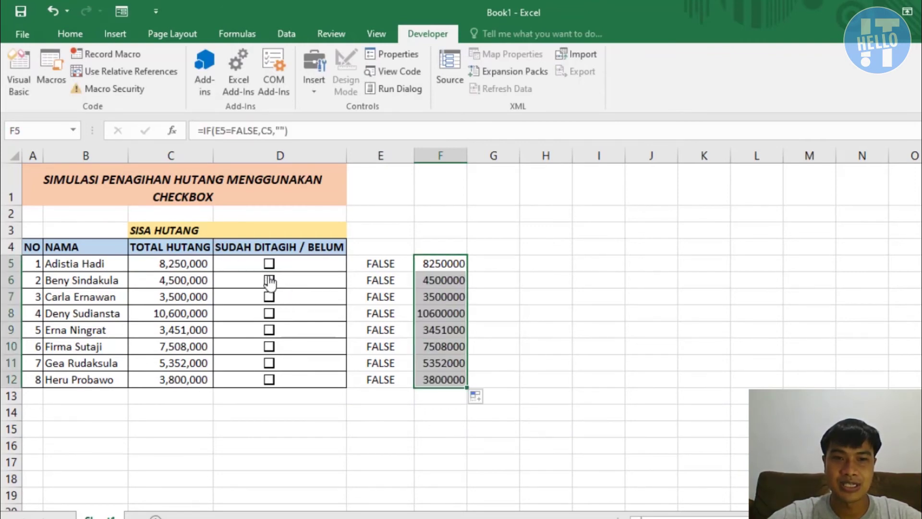
left_click(269, 281)
left_click(270, 297)
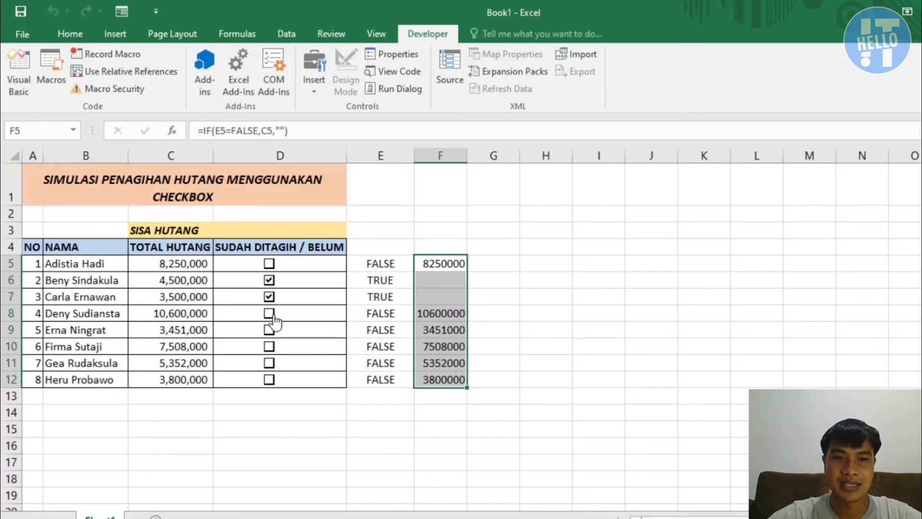
left_click(270, 313)
Untick the row 6–8 test boxes and select D3 for the total formula
left_click_drag(441, 282, 445, 311)
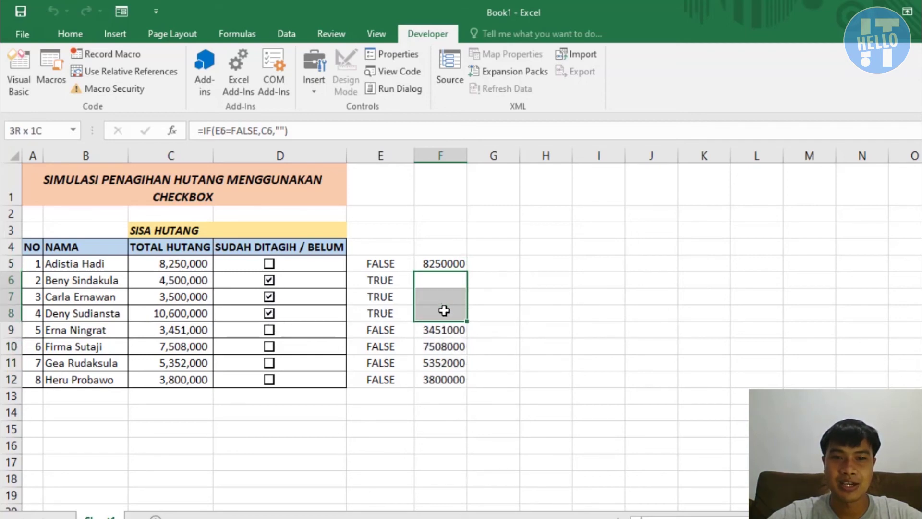
left_click(515, 302)
left_click(434, 220)
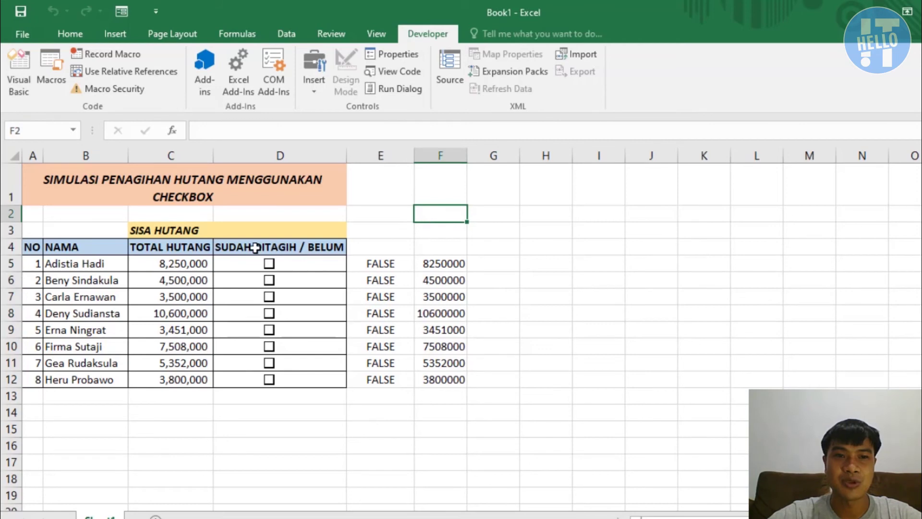
left_click(269, 231)
left_click_drag(432, 262, 434, 381)
left_click(274, 229)
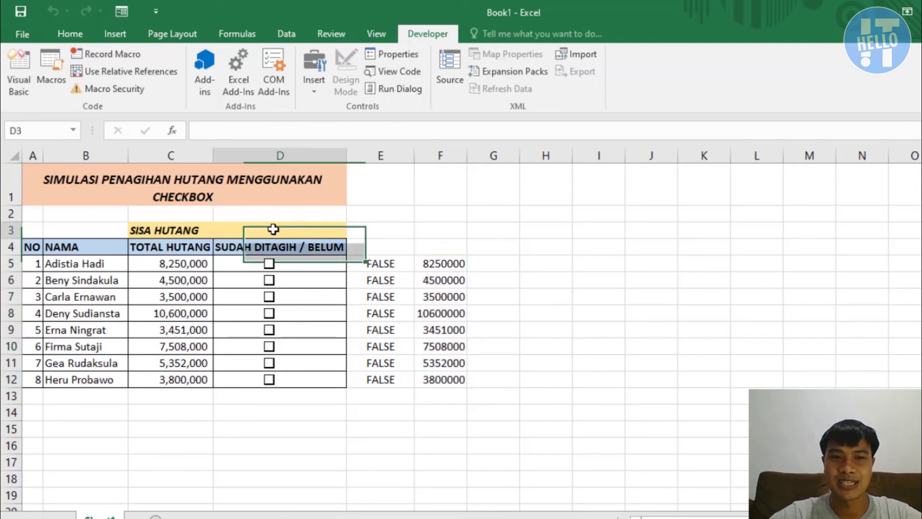
Enter =SUM(F5:F12) in the SISA HUTANG cell D3
type("=sum")
key("Tab")
left_click_drag(442, 263, 444, 379)
type(")")
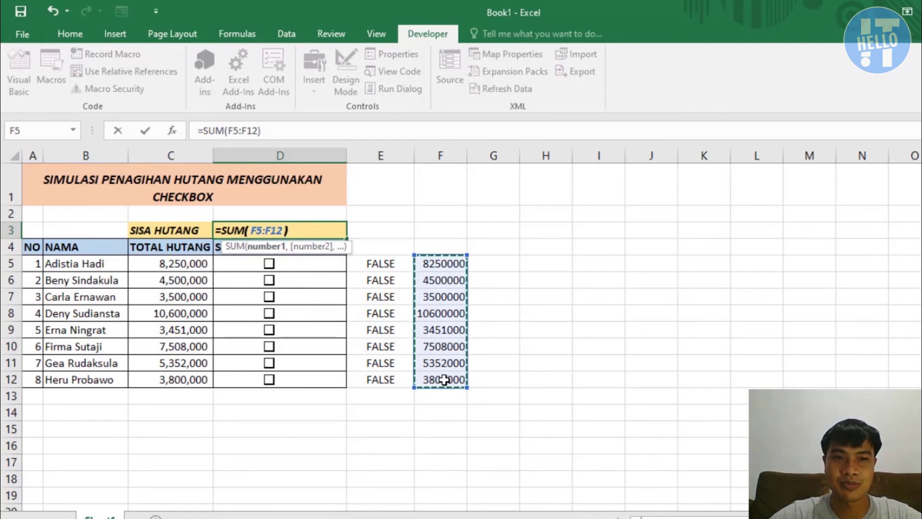
key("Return")
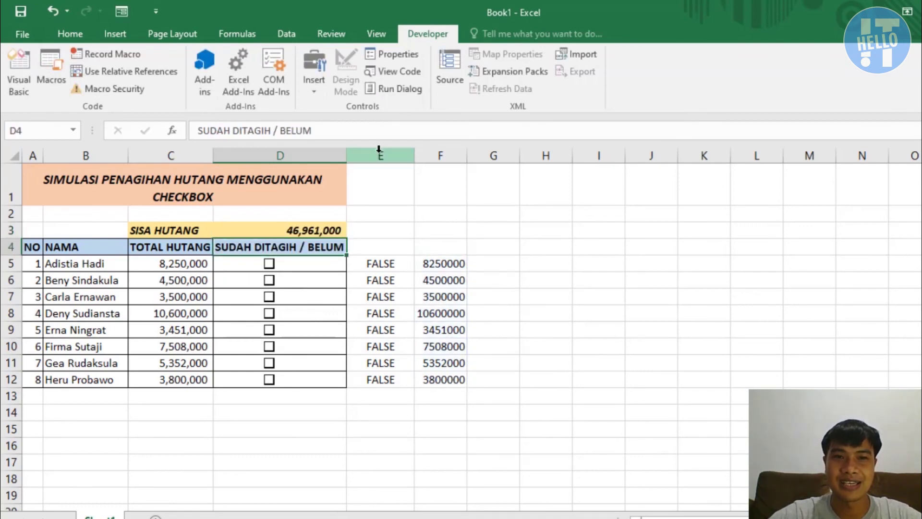
Hide helper columns E and F, then tick the row 5 and 6 checkboxes
left_click_drag(378, 152, 435, 151)
right_click(435, 151)
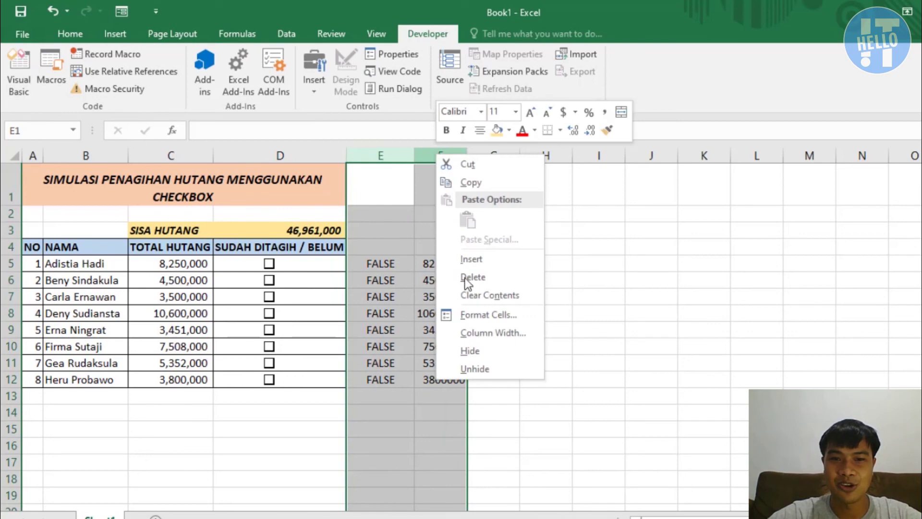
left_click(474, 348)
left_click(478, 315)
left_click(270, 264)
left_click(270, 281)
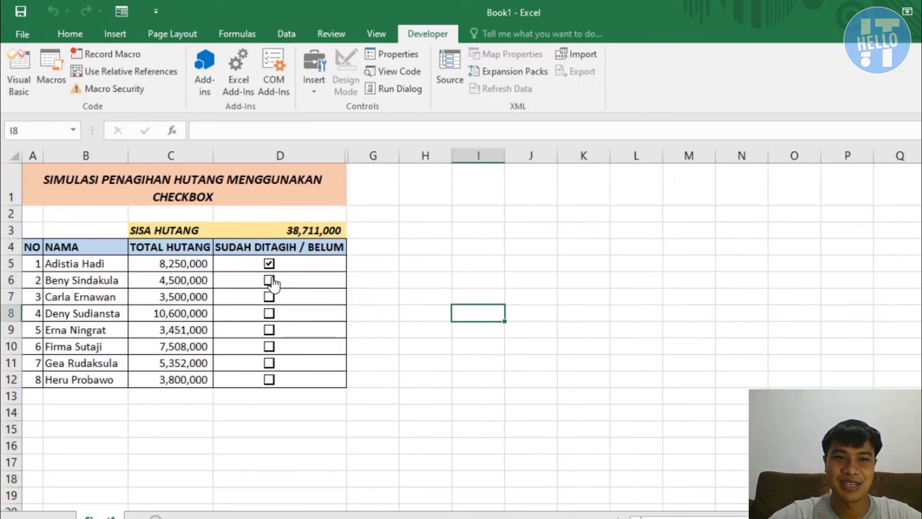
Tick rows 7, 9, 10, 11 and 12 and untick row 8, leaving 10,600,000
left_click(270, 297)
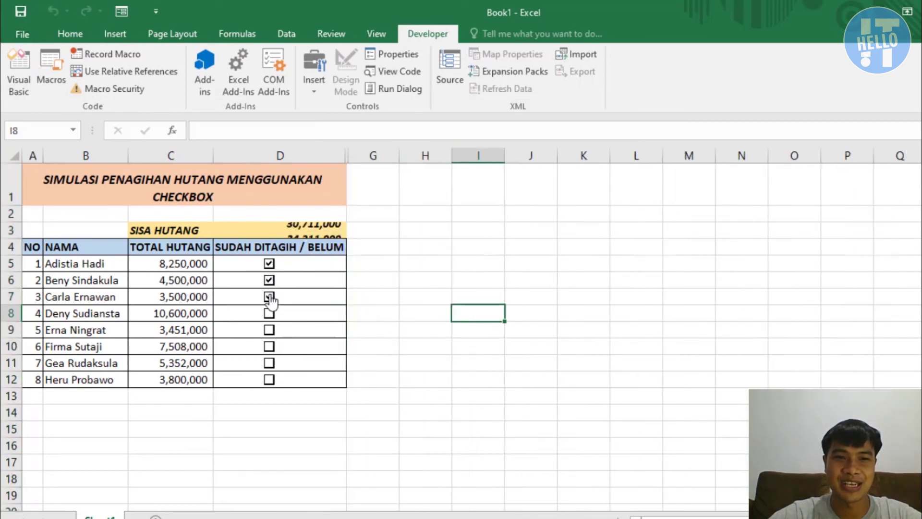
left_click(270, 329)
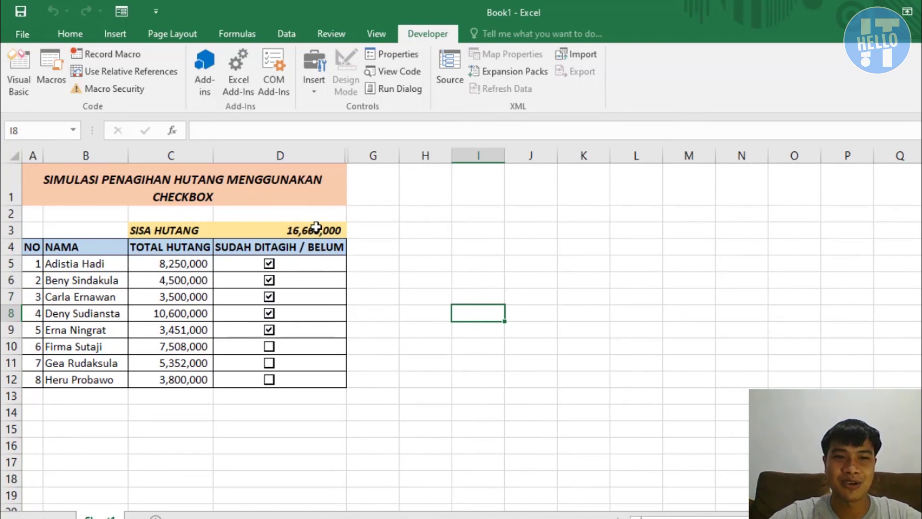
left_click(270, 313)
left_click(270, 346)
left_click(269, 363)
left_click(270, 379)
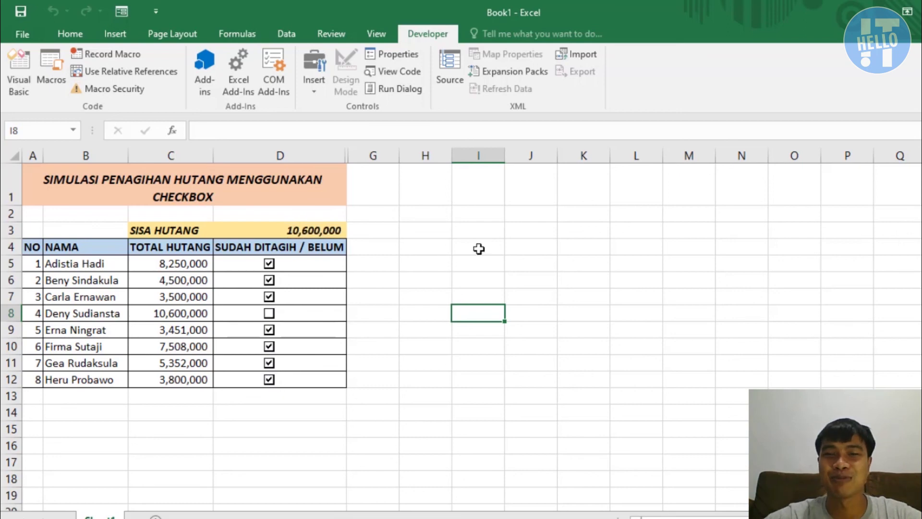